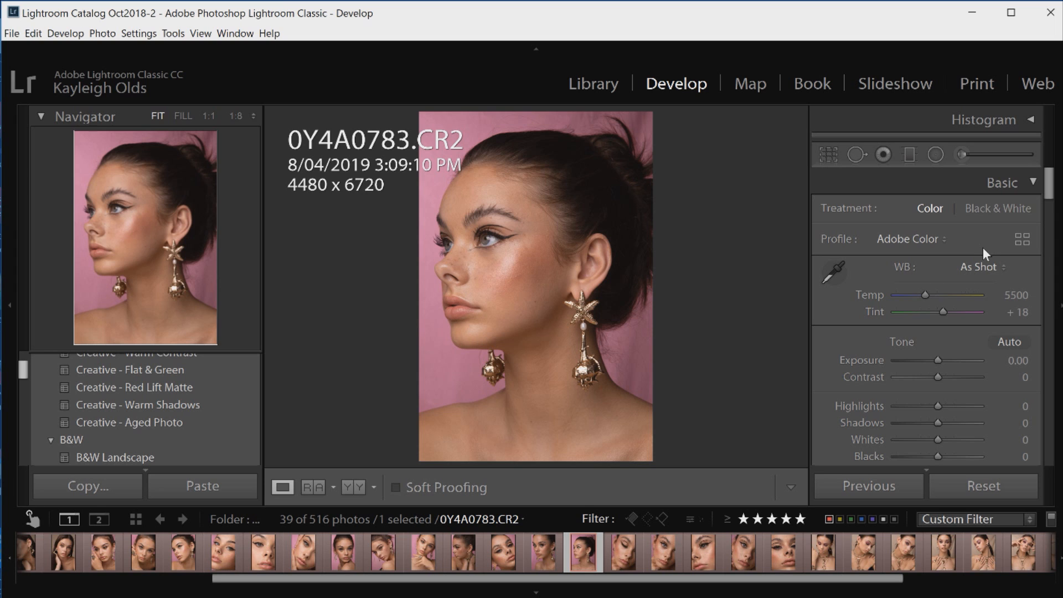
- Browse the available profiles in the Profile Browser and apply the Camera Faithful profile to the portrait
{"action": "left_click", "coordinate": [1018, 238]}
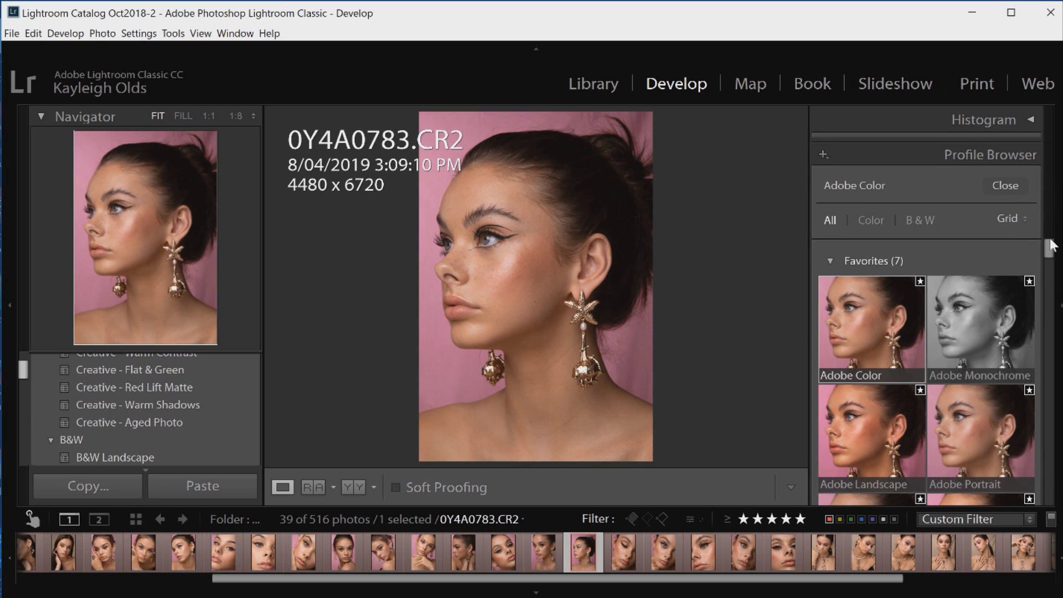
{"action": "left_click_drag", "start_coordinate": [1050, 245], "coordinate": [1057, 326]}
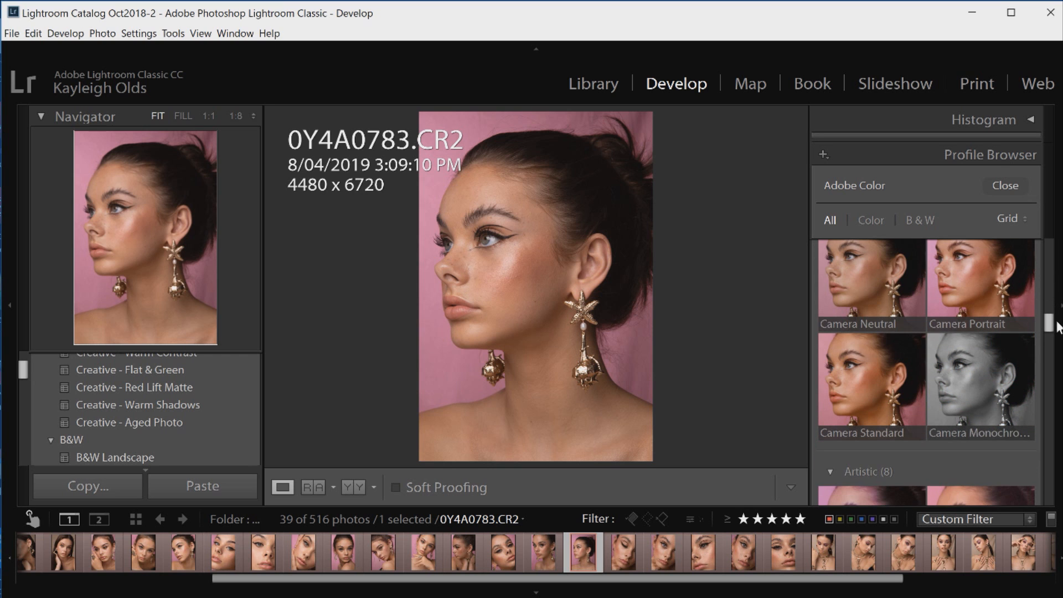
{"action": "mouse_move", "coordinate": [974, 269]}
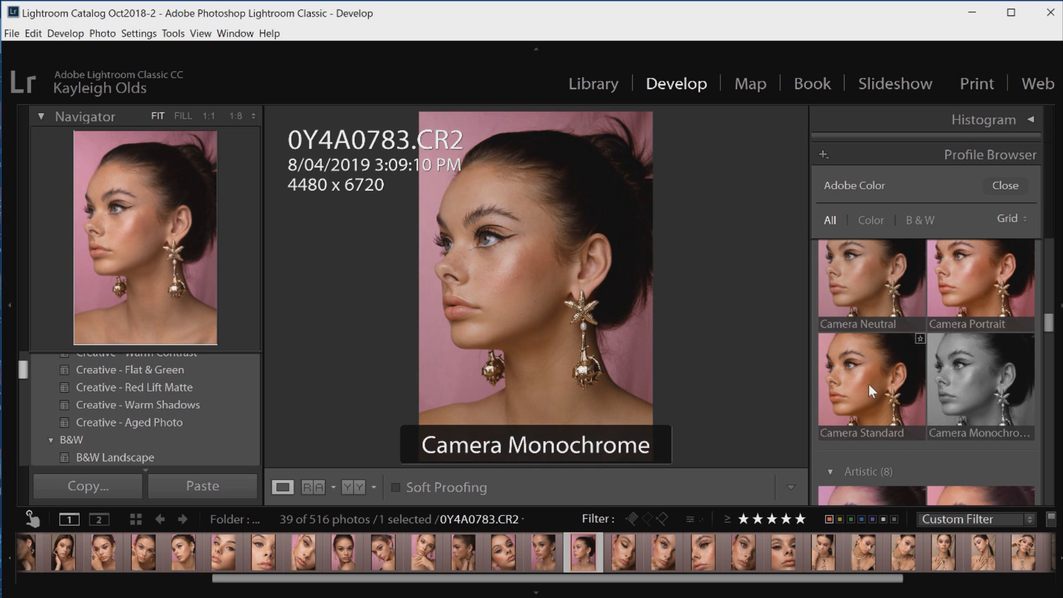
{"action": "left_click_drag", "start_coordinate": [1049, 322], "coordinate": [1061, 499]}
{"action": "scroll", "coordinate": [1019, 333], "scroll_direction": "up", "scroll_amount": 15}
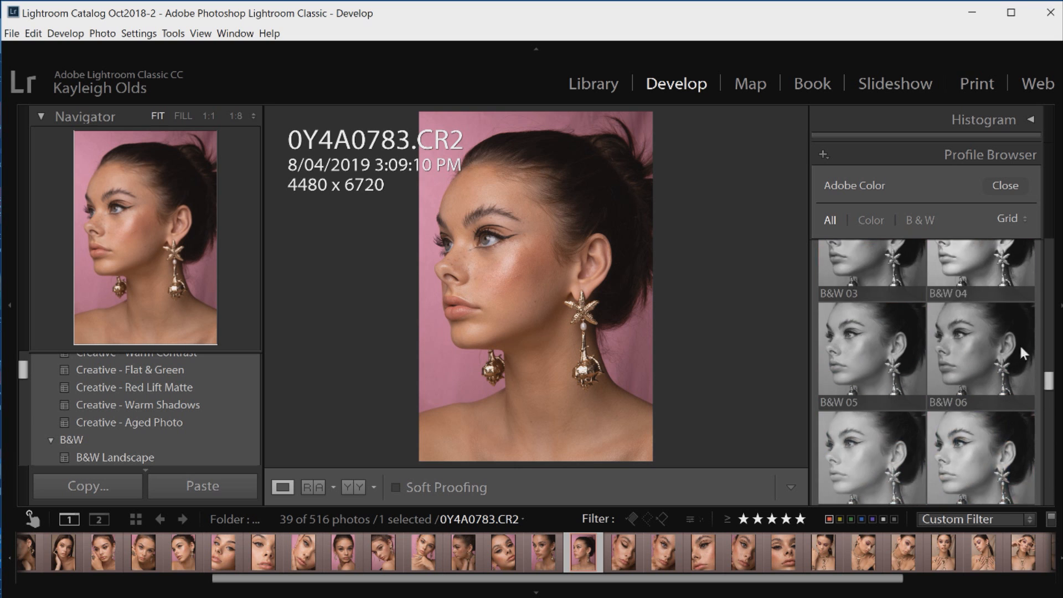
{"action": "scroll", "coordinate": [1002, 257], "scroll_direction": "up", "scroll_amount": 2}
{"action": "scroll", "coordinate": [1000, 242], "scroll_direction": "down", "scroll_amount": 4}
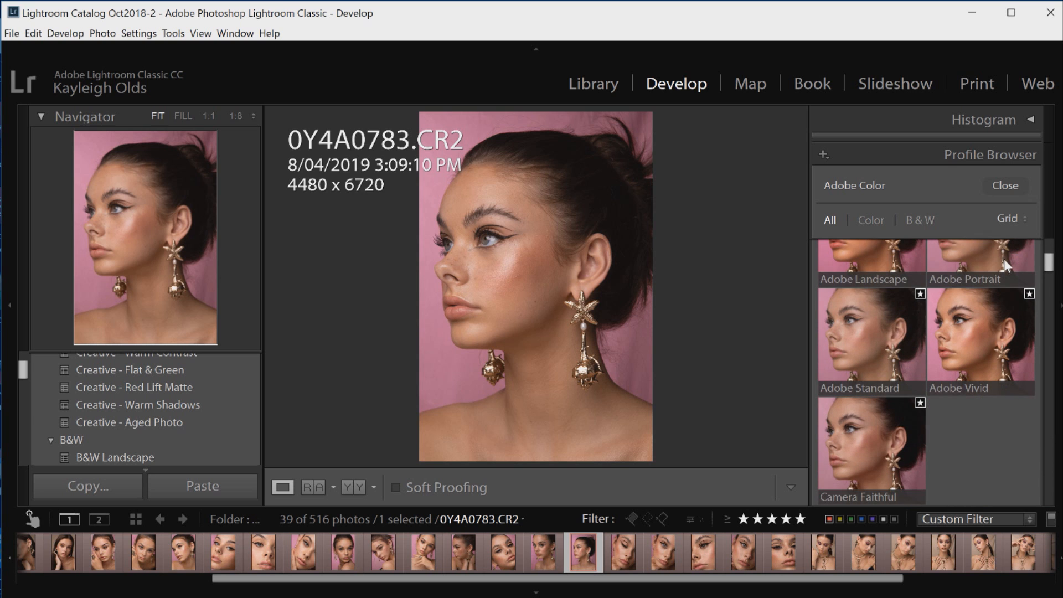
{"action": "scroll", "coordinate": [1006, 263], "scroll_direction": "down", "scroll_amount": 2}
{"action": "scroll", "coordinate": [1005, 262], "scroll_direction": "up", "scroll_amount": 3}
{"action": "scroll", "coordinate": [1013, 265], "scroll_direction": "down", "scroll_amount": 4}
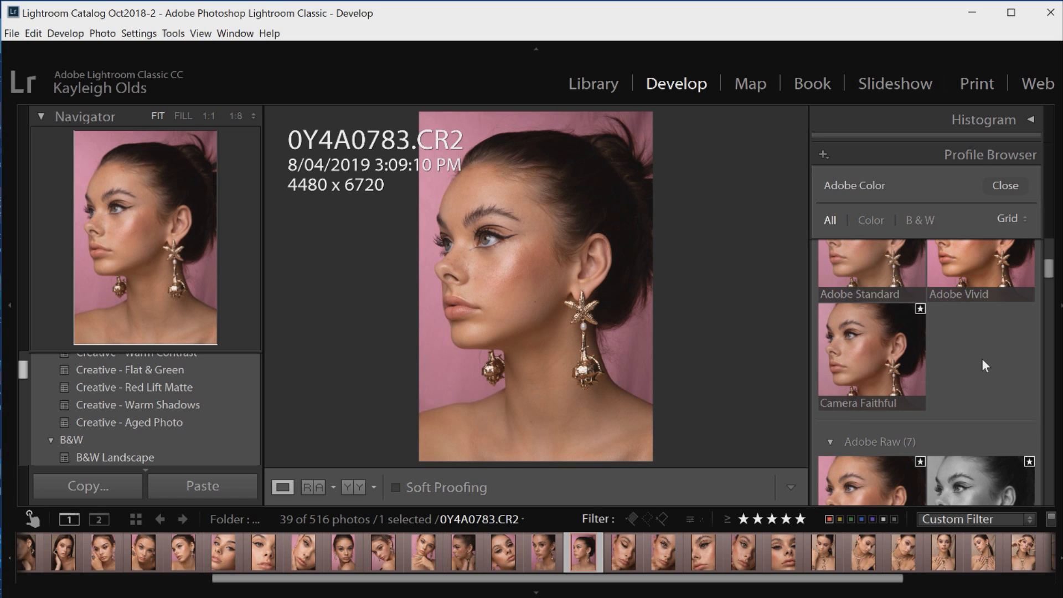
{"action": "left_click", "coordinate": [868, 363]}
{"action": "left_click", "coordinate": [878, 360]}
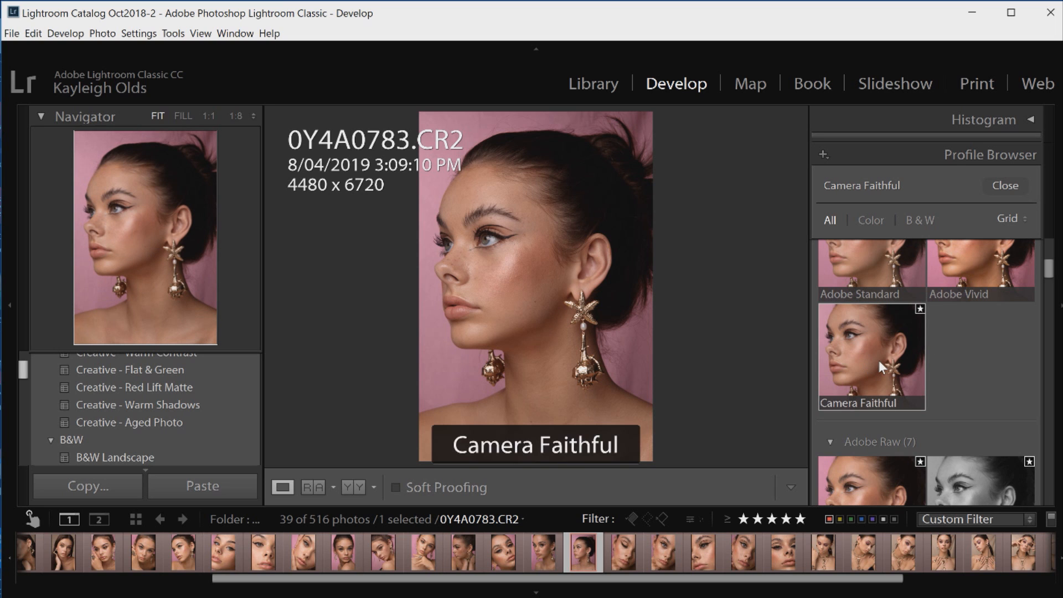
{"action": "left_click", "coordinate": [1016, 186]}
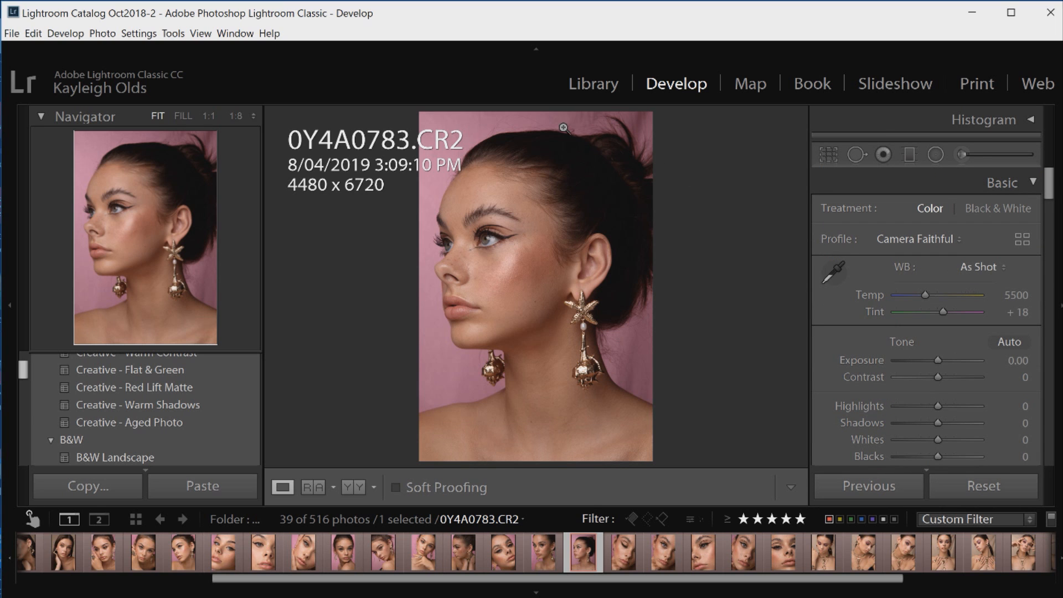
- Crop the portrait closer around the face to about 3876 x 5813 pixels, keeping the original aspect ratio
{"action": "left_click", "coordinate": [826, 153]}
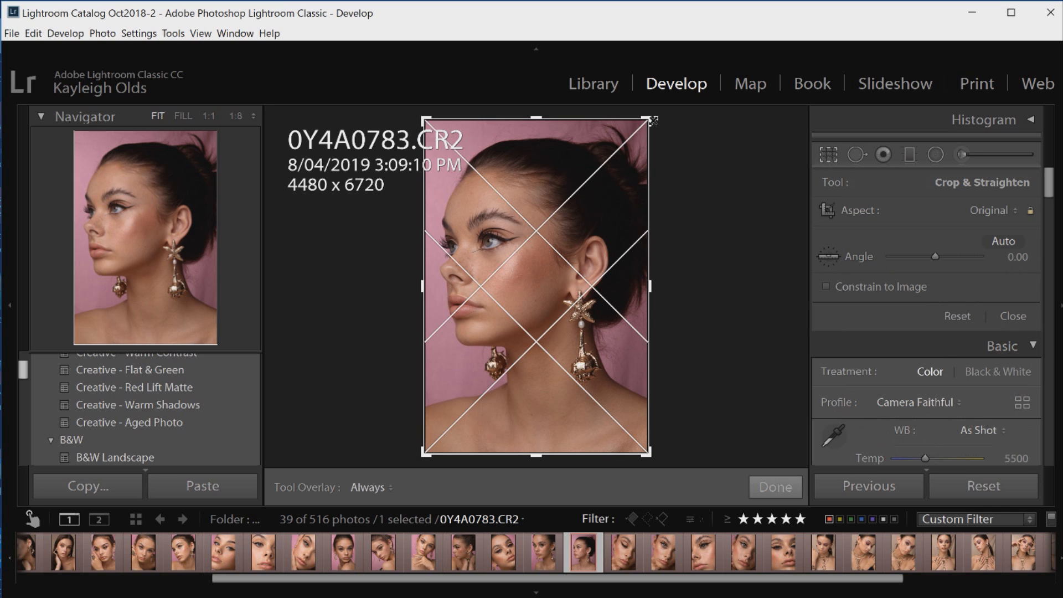
{"action": "left_click_drag", "start_coordinate": [651, 117], "coordinate": [640, 132]}
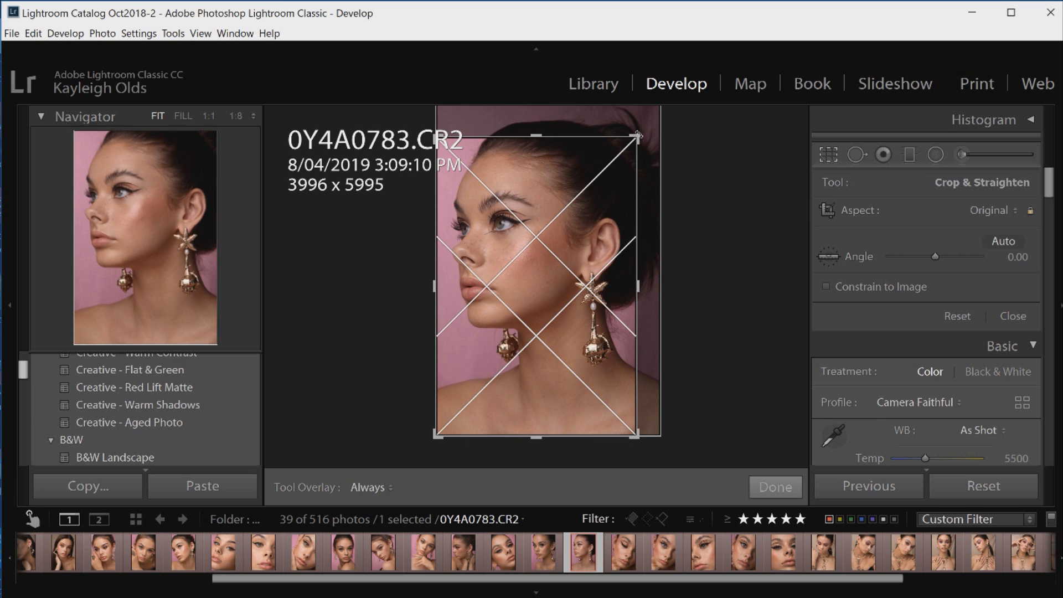
{"action": "left_click_drag", "start_coordinate": [605, 211], "coordinate": [600, 215]}
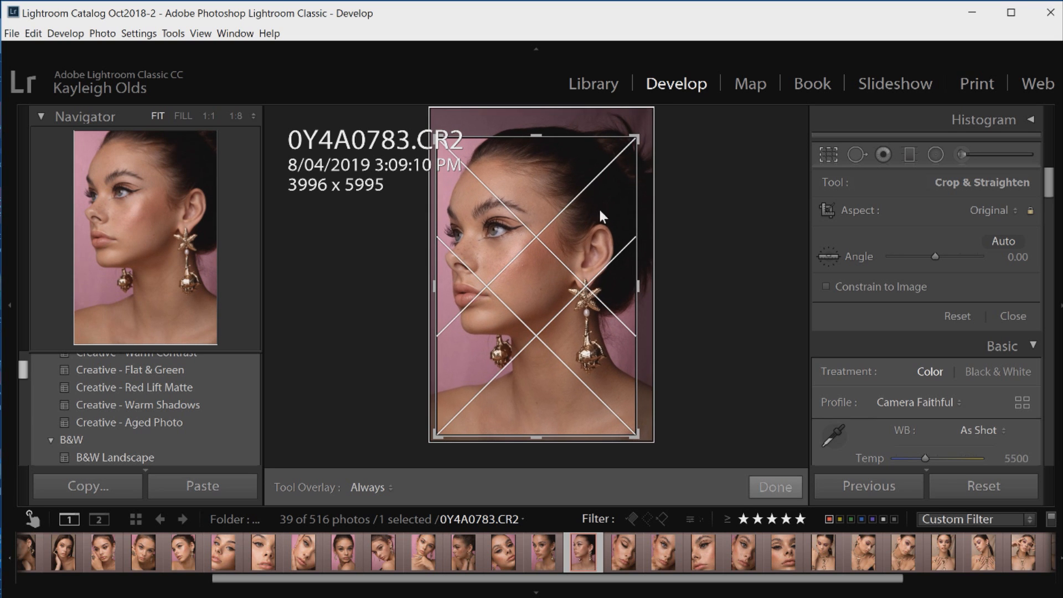
{"action": "left_click_drag", "start_coordinate": [637, 435], "coordinate": [624, 416]}
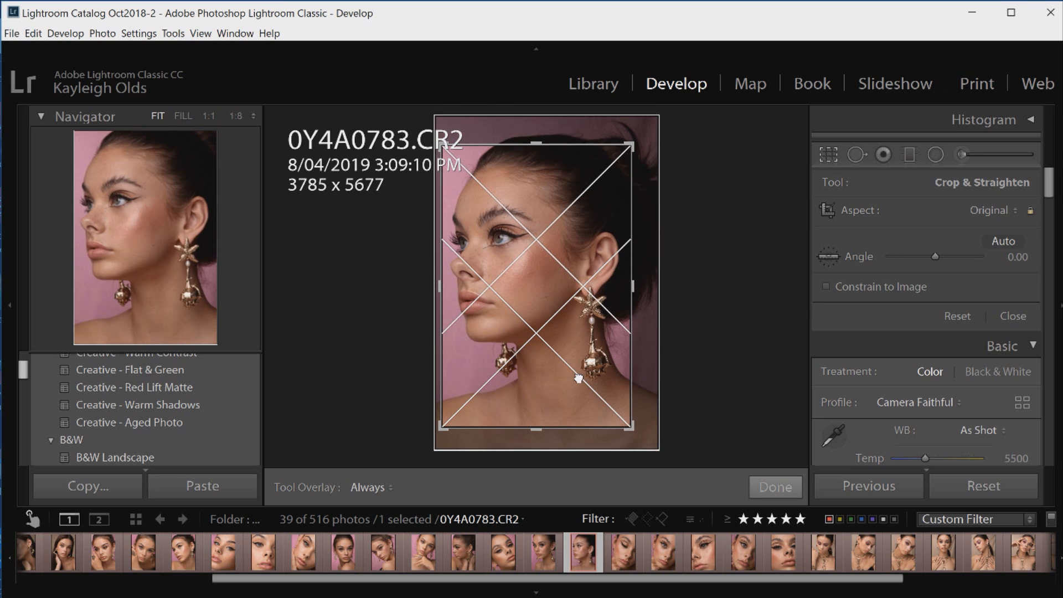
{"action": "left_click_drag", "start_coordinate": [577, 372], "coordinate": [580, 348]}
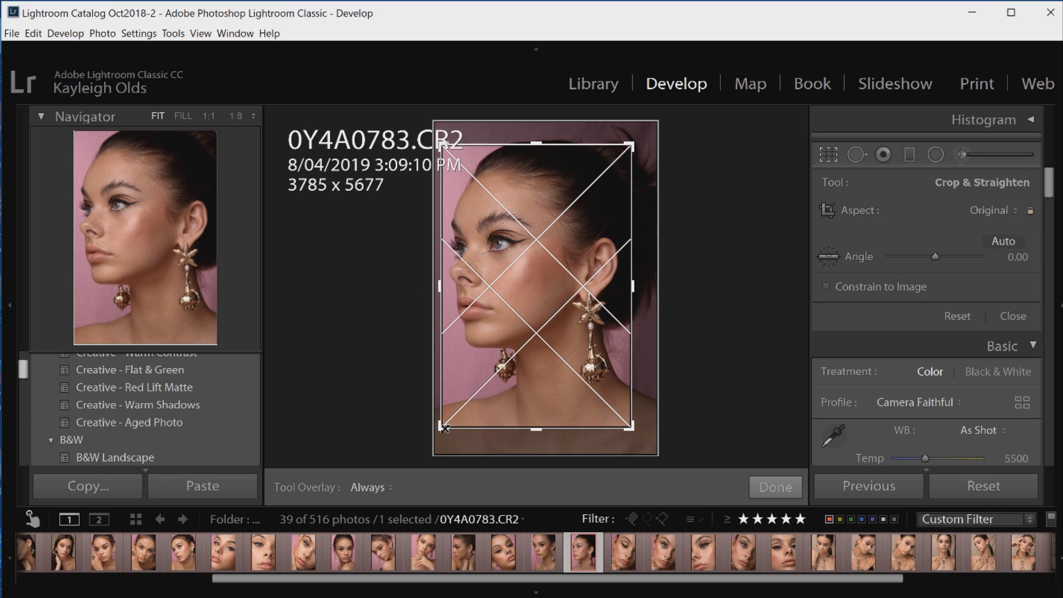
{"action": "left_click_drag", "start_coordinate": [438, 431], "coordinate": [437, 432]}
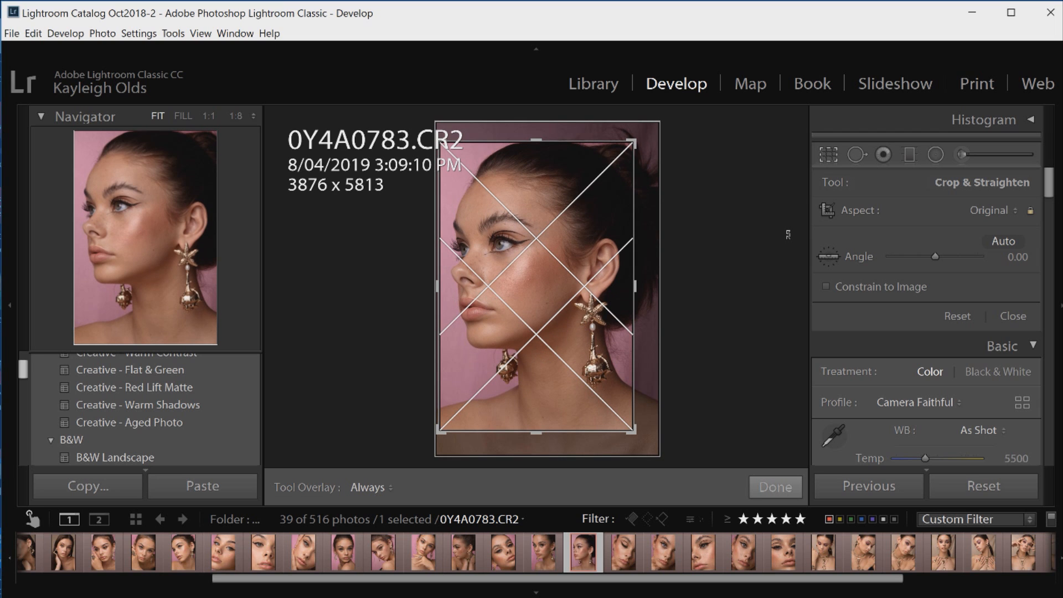
{"action": "key", "text": "r"}
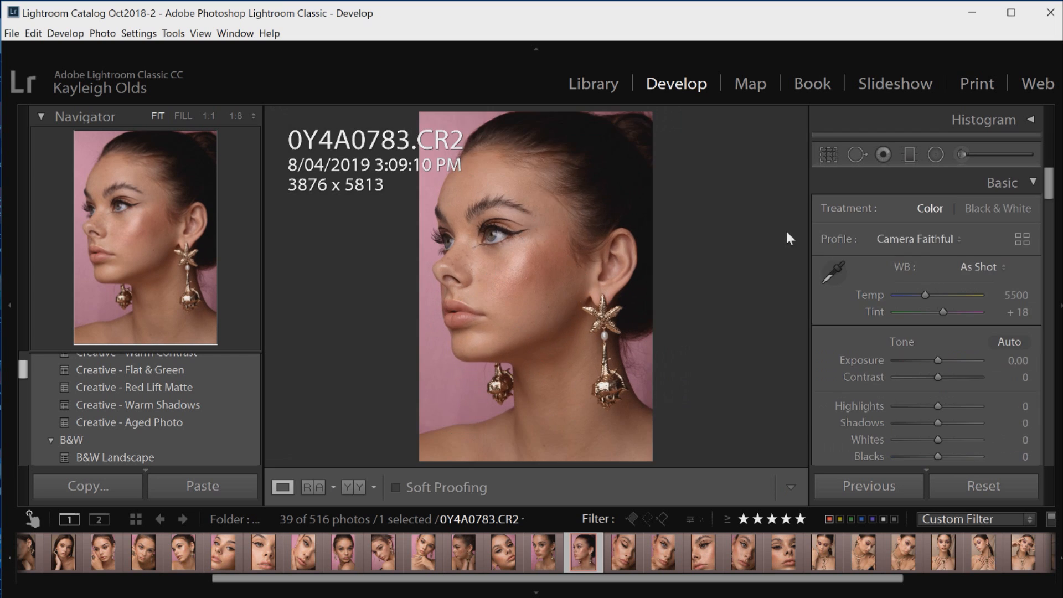
- Tighten the portrait's crop slightly to 3800 x 5700 pixels
{"action": "left_click", "coordinate": [831, 155]}
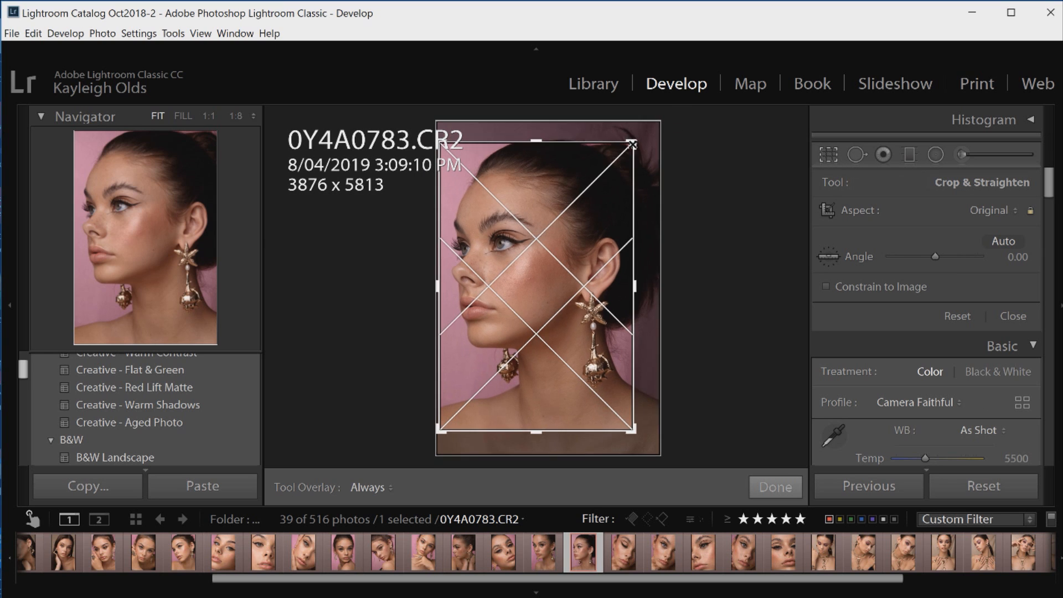
{"action": "left_click_drag", "start_coordinate": [632, 144], "coordinate": [630, 146]}
{"action": "key", "text": "r"}
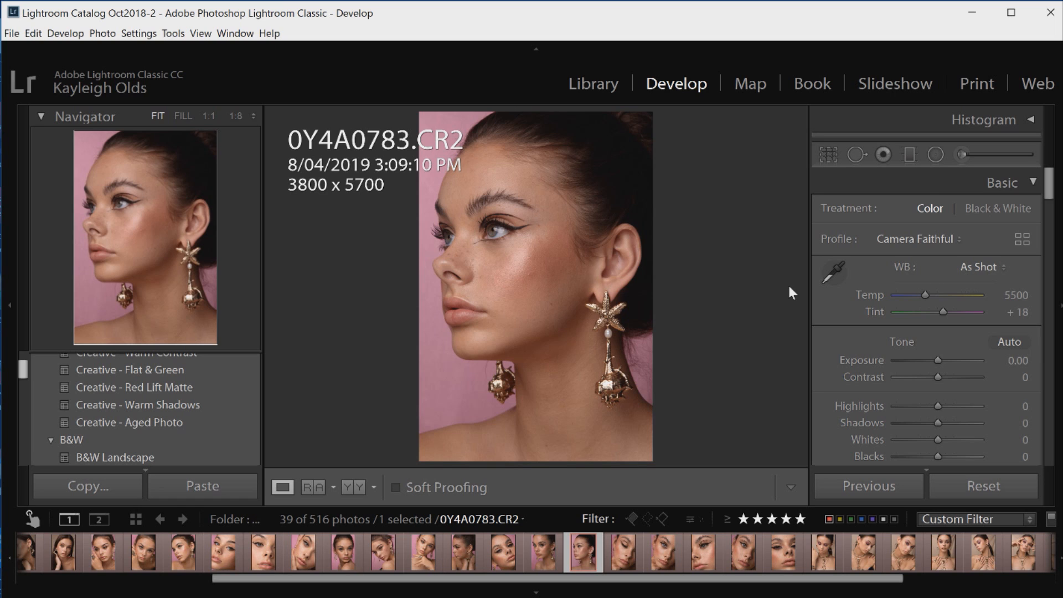
- Raise the portrait's Shadows to +27 and its Blacks to +32
{"action": "scroll", "coordinate": [1042, 192], "scroll_direction": "down", "scroll_amount": 1}
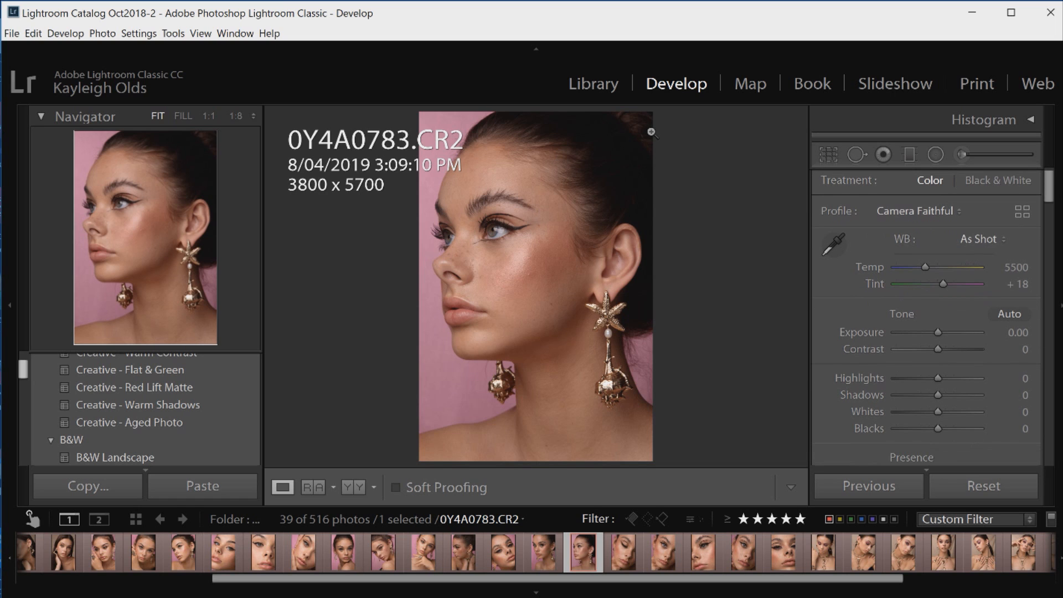
{"action": "left_click", "coordinate": [951, 393]}
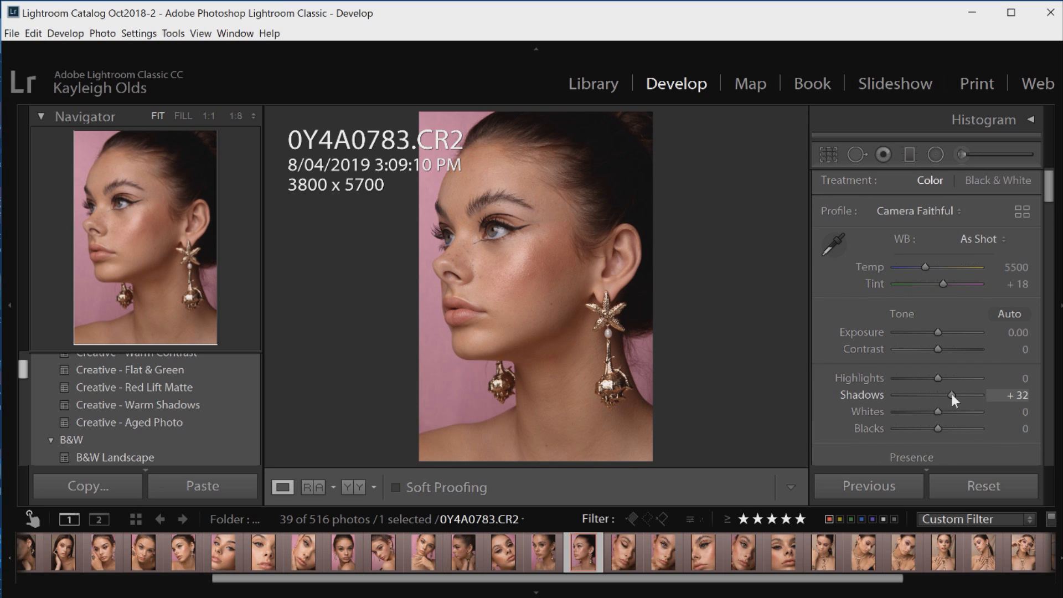
{"action": "mouse_move", "coordinate": [951, 393]}
{"action": "left_mouse_down"}
{"action": "mouse_move", "coordinate": [961, 391]}
{"action": "mouse_move", "coordinate": [948, 389]}
{"action": "left_mouse_up"}
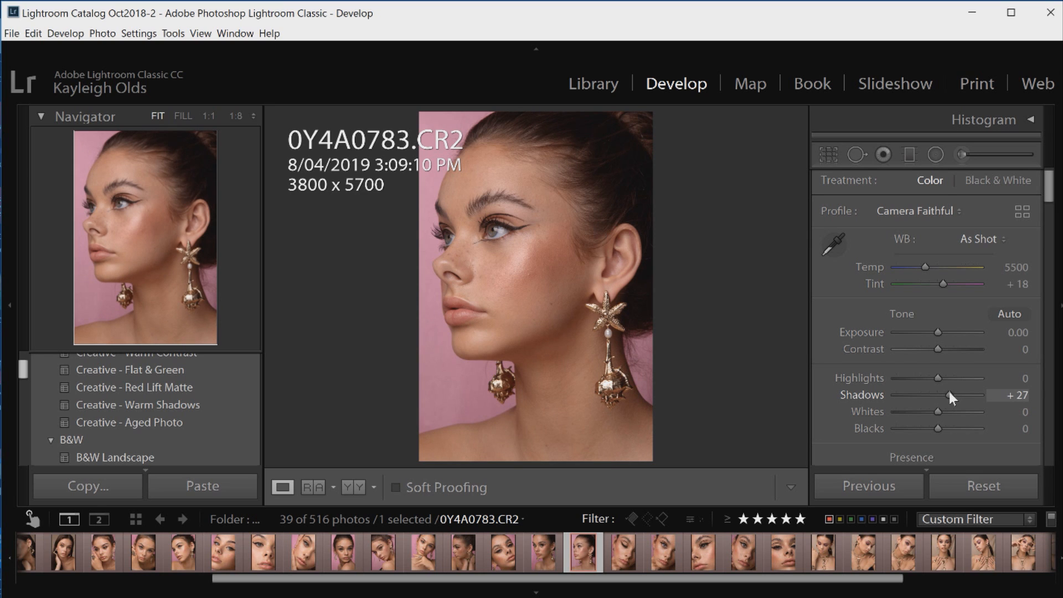
{"action": "left_click", "coordinate": [947, 428]}
{"action": "left_click_drag", "start_coordinate": [947, 428], "coordinate": [955, 428]}
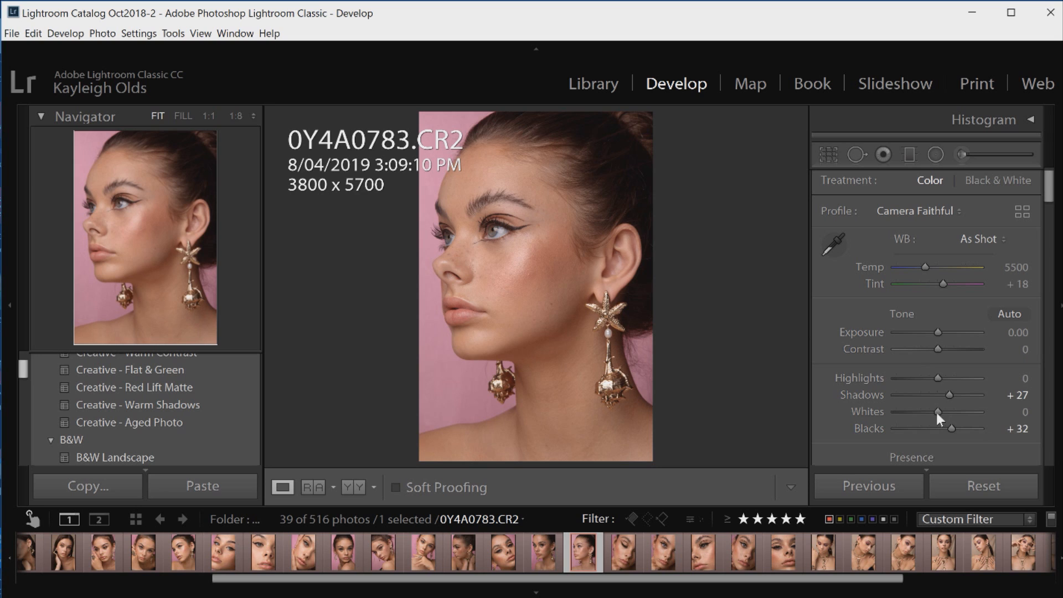
- Set the portrait's Whites to -33, Contrast to +11 and Highlights to -3
{"action": "left_click_drag", "start_coordinate": [937, 412], "coordinate": [922, 411]}
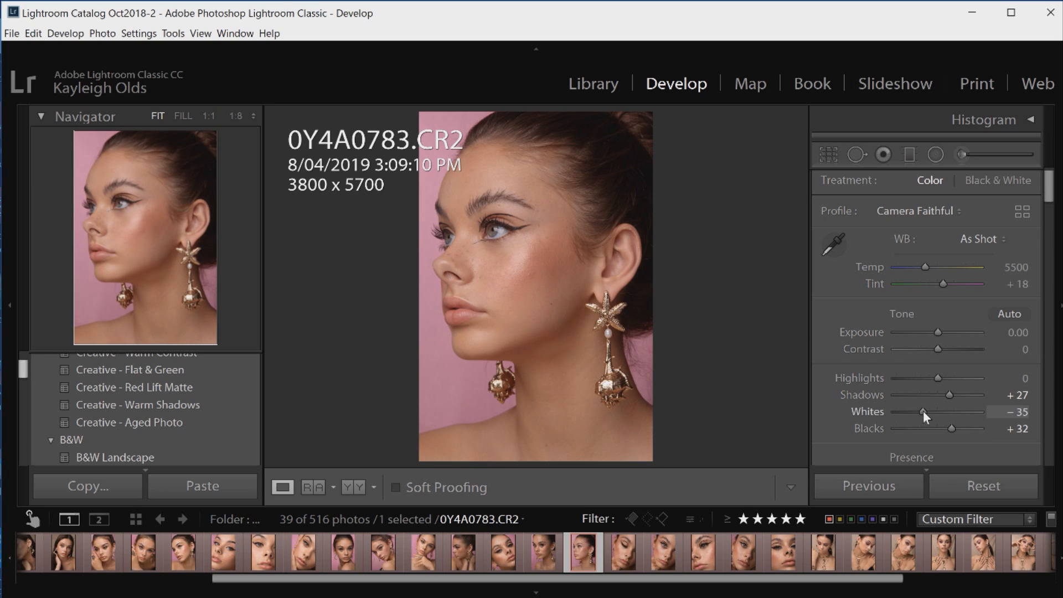
{"action": "left_click_drag", "start_coordinate": [923, 410], "coordinate": [924, 409]}
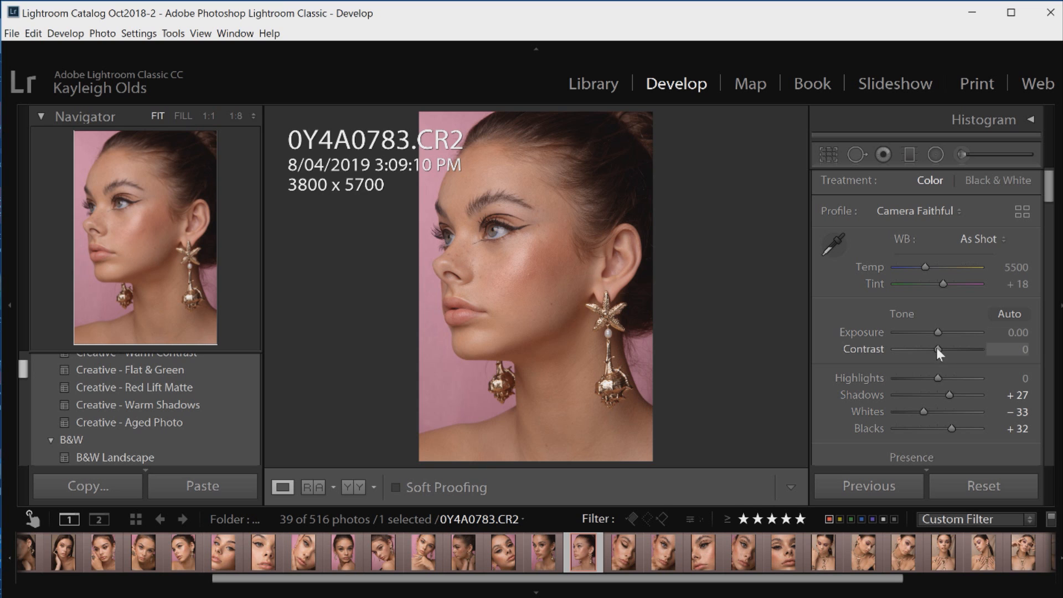
{"action": "left_click_drag", "start_coordinate": [936, 347], "coordinate": [943, 347]}
{"action": "left_click_drag", "start_coordinate": [938, 377], "coordinate": [933, 378]}
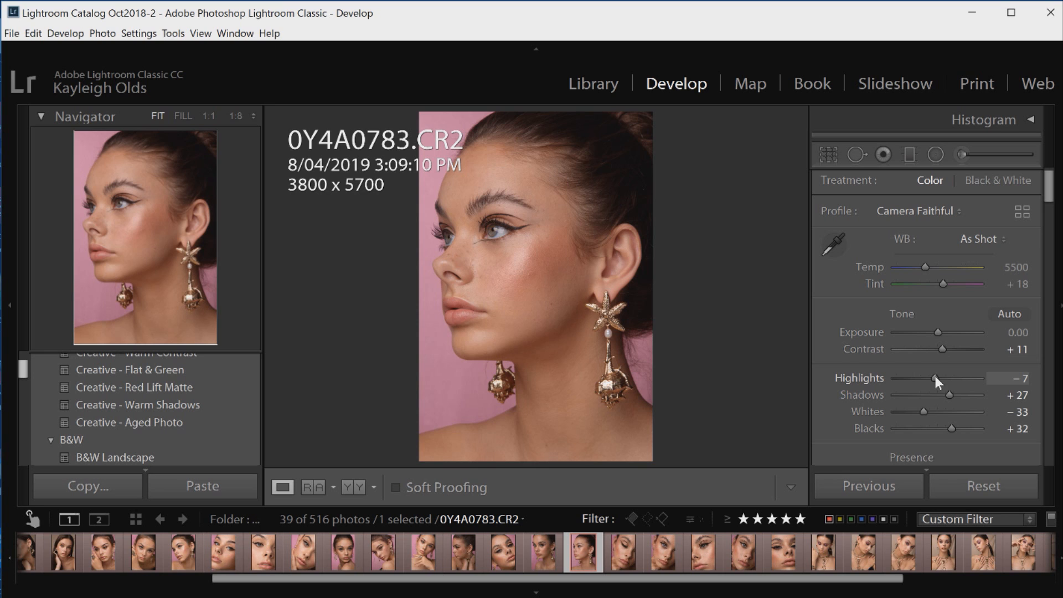
{"action": "left_click_drag", "start_coordinate": [936, 376], "coordinate": [938, 377]}
- Lower the Orange saturation slightly in the HSL settings and adjust the Clarity slightly
{"action": "left_click_drag", "start_coordinate": [1052, 188], "coordinate": [1045, 257]}
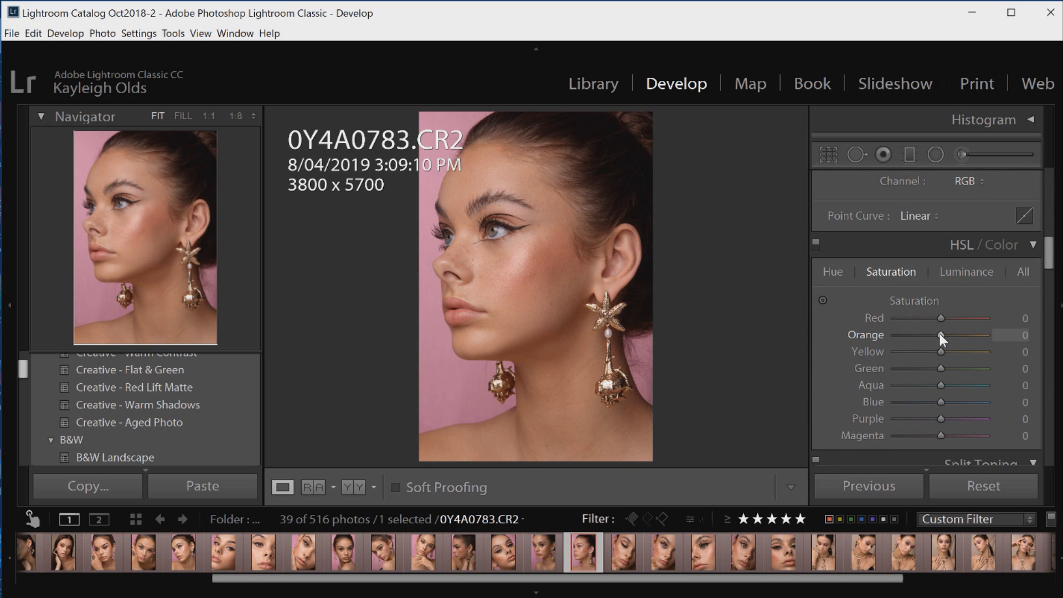
{"action": "left_click_drag", "start_coordinate": [939, 333], "coordinate": [936, 335]}
{"action": "left_click_drag", "start_coordinate": [1049, 243], "coordinate": [1049, 195]}
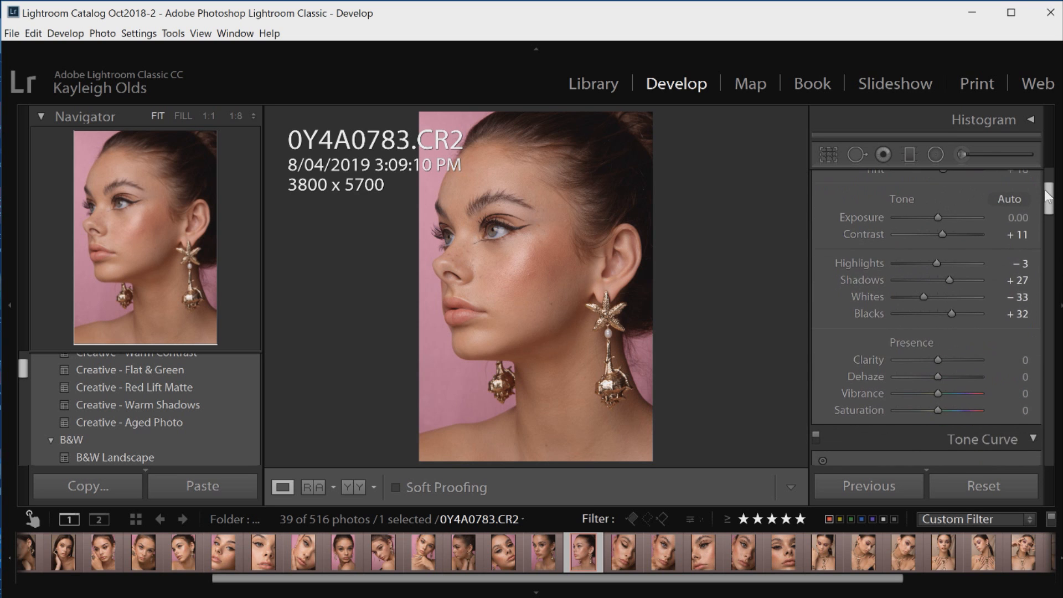
{"action": "left_click_drag", "start_coordinate": [936, 359], "coordinate": [938, 361]}
- Readjust the portrait's Shadows to +23
{"action": "left_click_drag", "start_coordinate": [1048, 206], "coordinate": [1050, 192]}
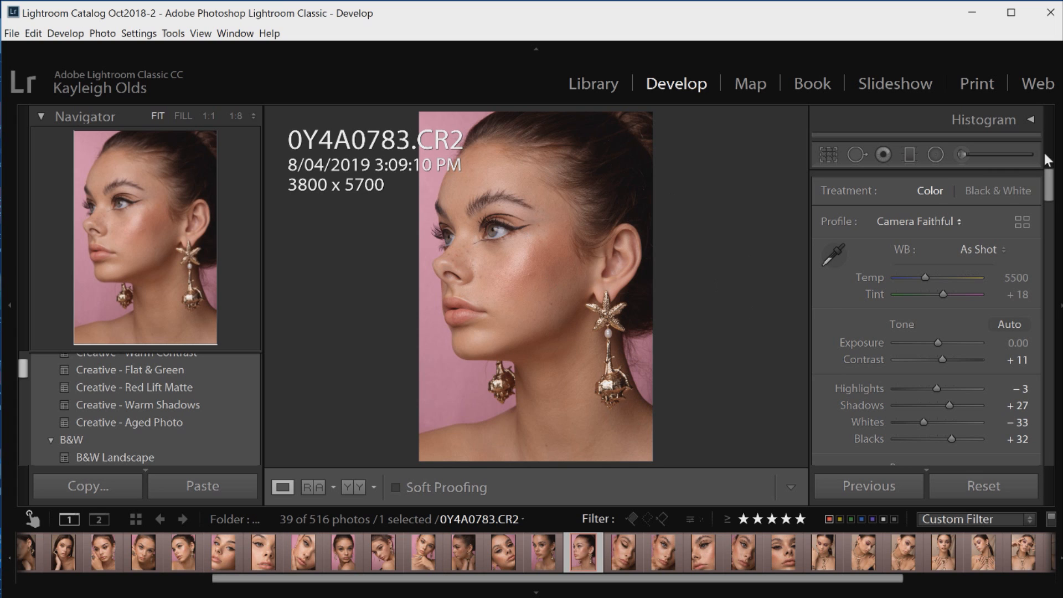
{"action": "left_click", "coordinate": [961, 403]}
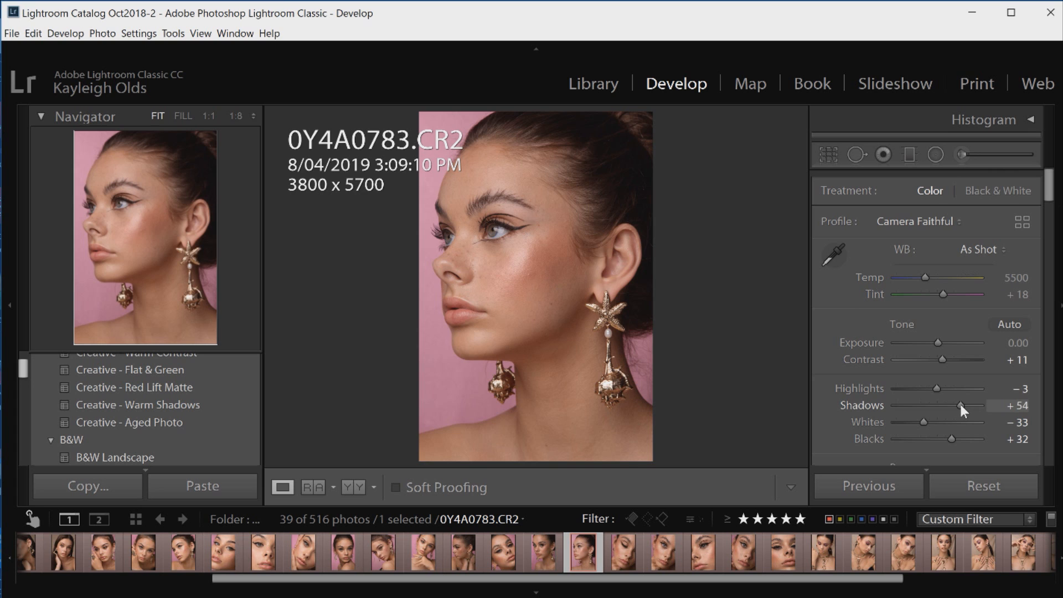
{"action": "left_click_drag", "start_coordinate": [961, 404], "coordinate": [950, 405]}
{"action": "left_click_drag", "start_coordinate": [949, 407], "coordinate": [945, 404]}
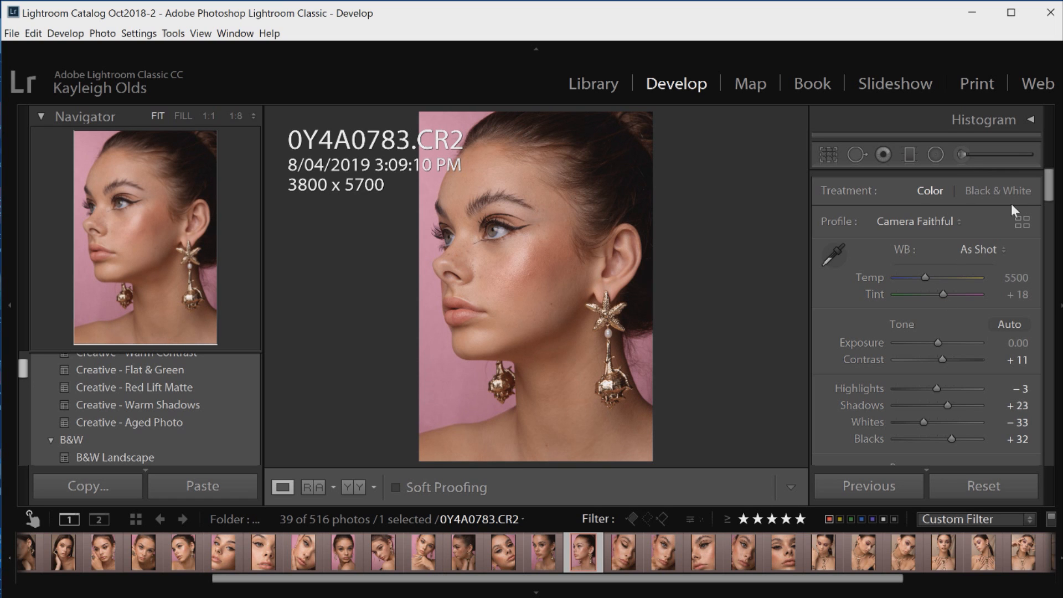
- Brush a local adjustment over the dark hair with Shadows at 16 and Blacks at 13
{"action": "left_click", "coordinate": [961, 156]}
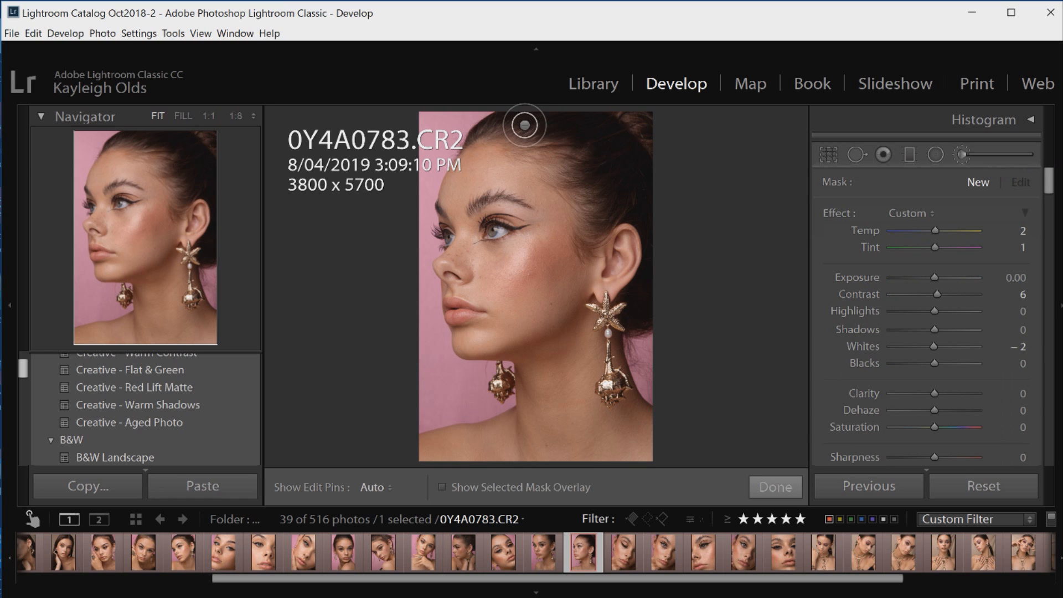
{"action": "key", "text": "h"}
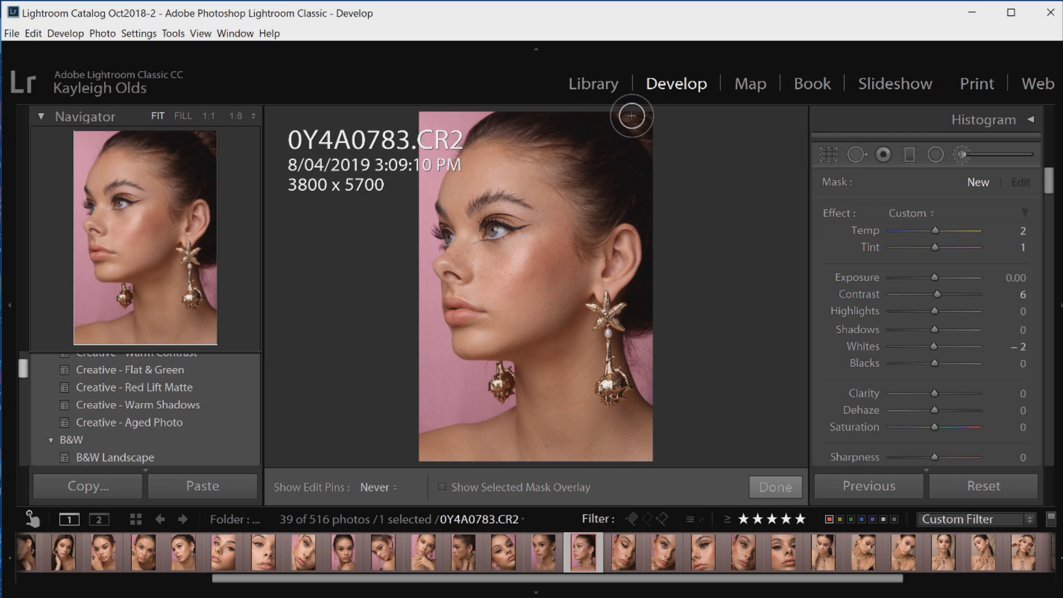
{"action": "key", "text": "h"}
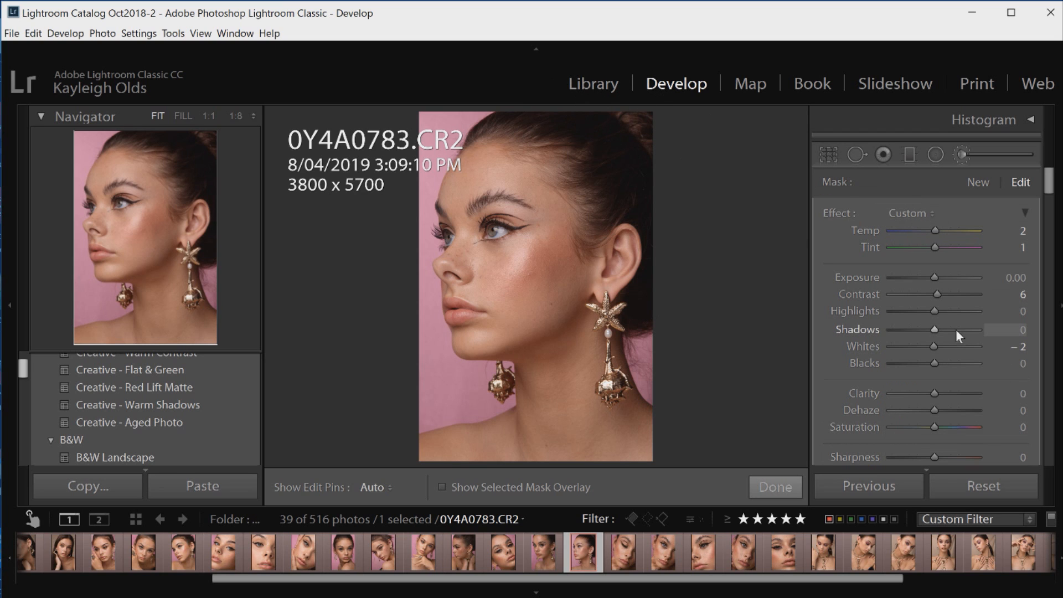
{"action": "left_click_drag", "start_coordinate": [952, 327], "coordinate": [941, 364]}
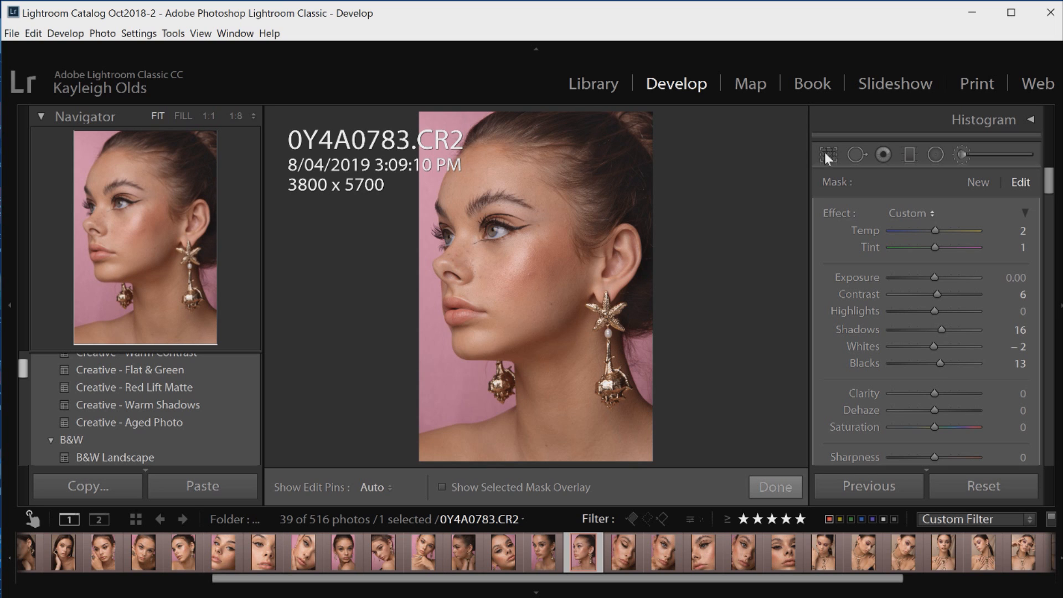
{"action": "left_click", "coordinate": [771, 485]}
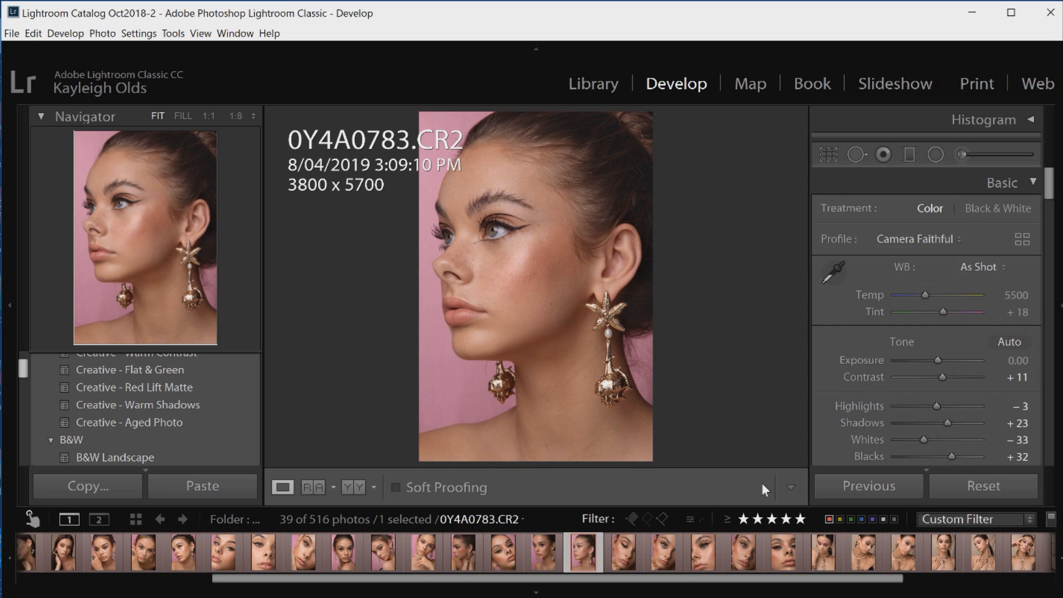
- Compare the original and edited portrait in a top/bottom split before-and-after view
{"action": "left_click", "coordinate": [352, 488]}
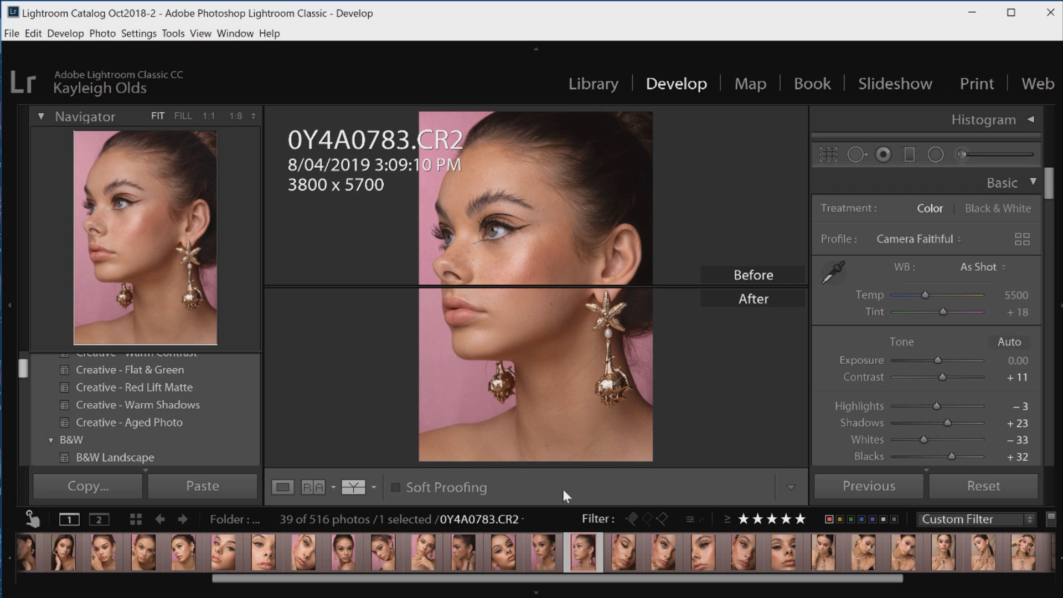
- Compare the portrait side by side with its original, return to the single-image view and set the Magenta saturation to +32
{"action": "key", "text": "y"}
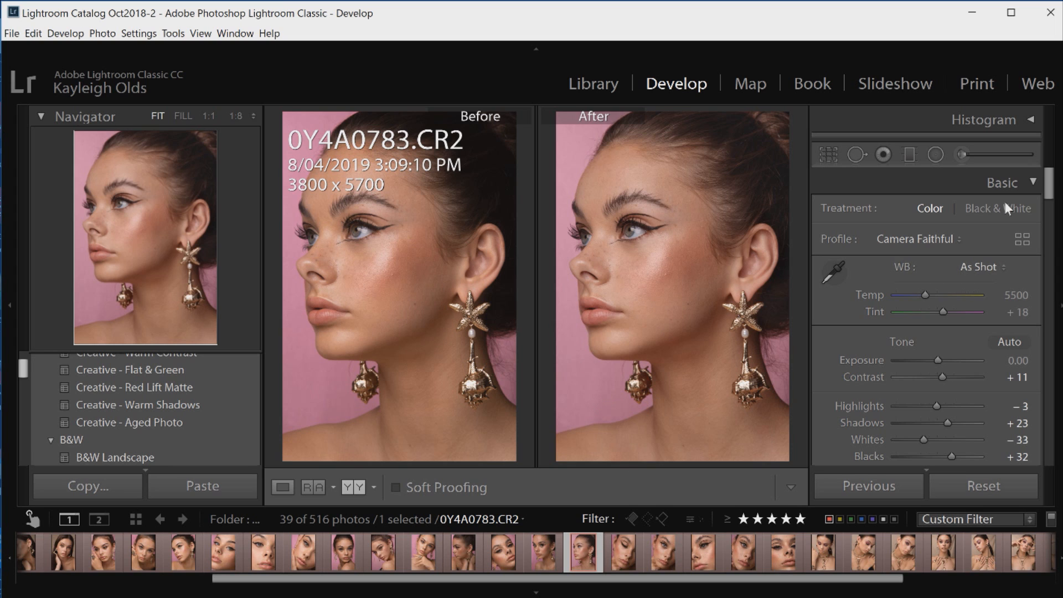
{"action": "left_click_drag", "start_coordinate": [1050, 184], "coordinate": [1044, 254]}
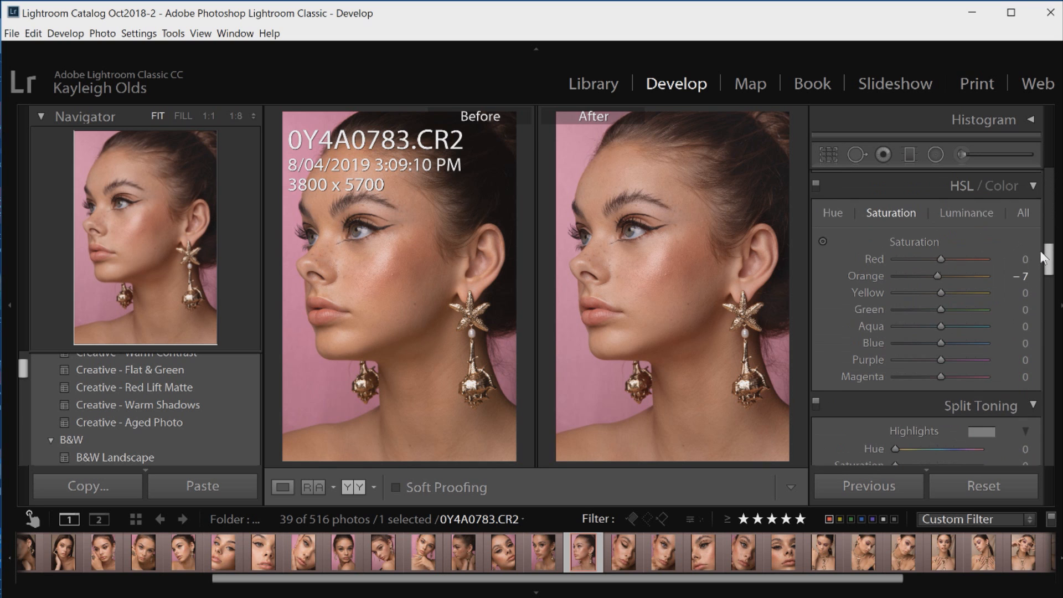
{"action": "left_click", "coordinate": [282, 487]}
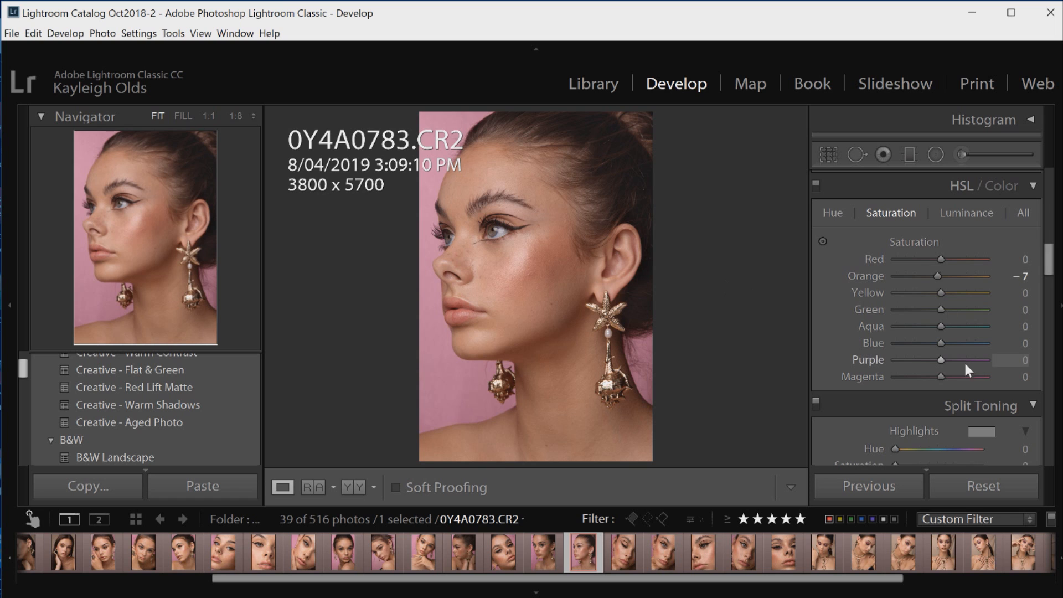
{"action": "left_click", "coordinate": [976, 376]}
{"action": "left_click_drag", "start_coordinate": [976, 377], "coordinate": [955, 376]}
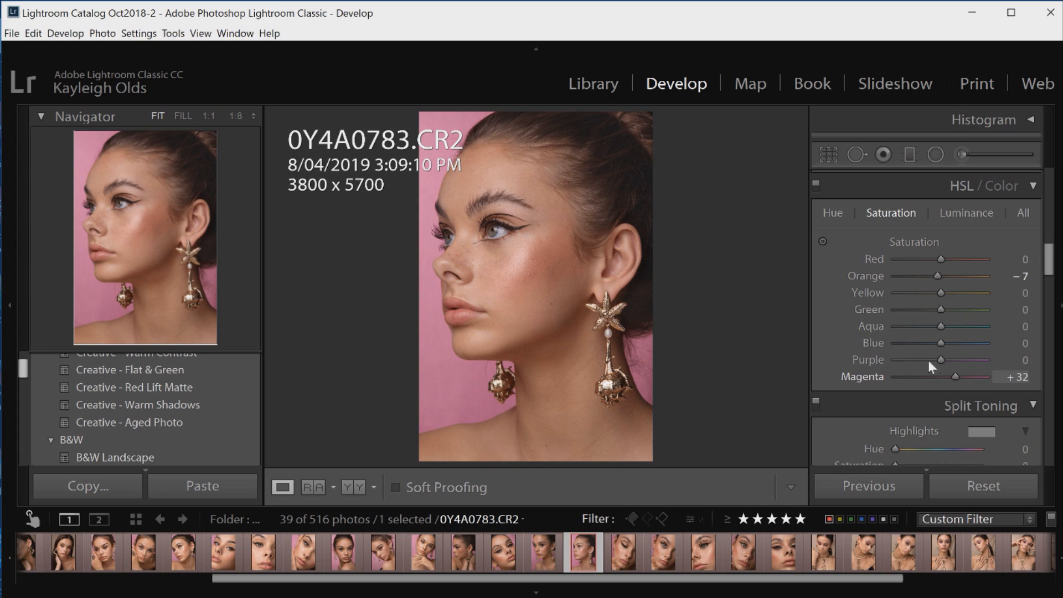
- Set the Magenta hue to +24 and compare the original and edited portrait side by side
{"action": "left_click", "coordinate": [832, 213]}
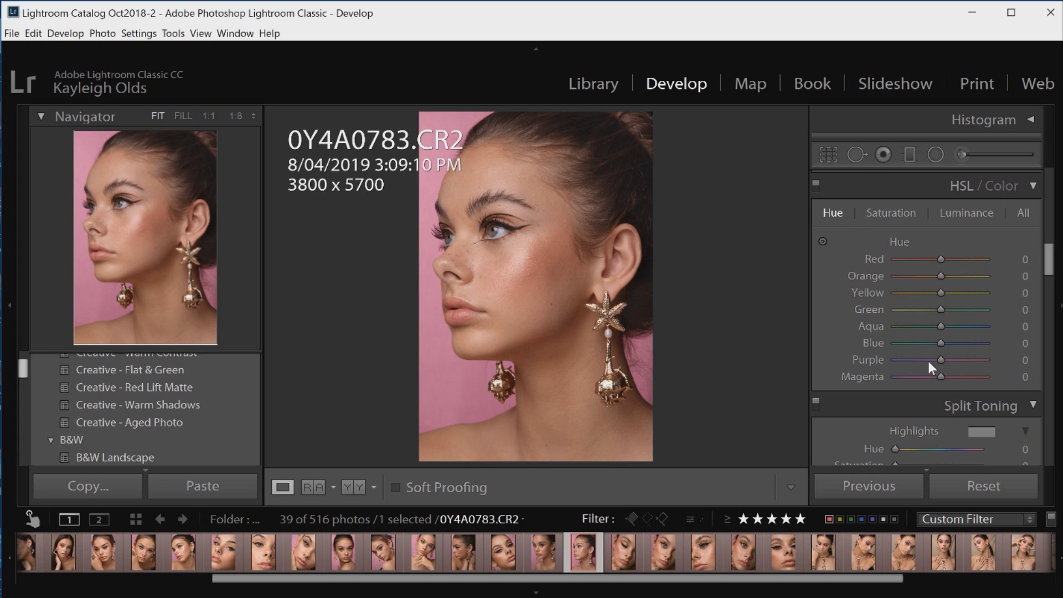
{"action": "left_click_drag", "start_coordinate": [941, 377], "coordinate": [952, 377]}
{"action": "left_click", "coordinate": [354, 487]}
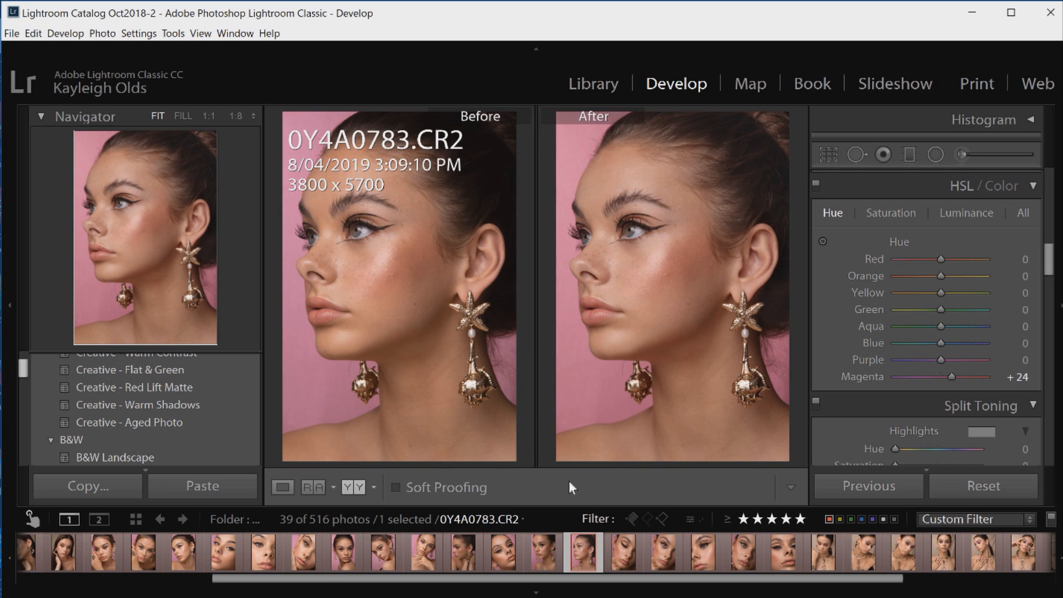